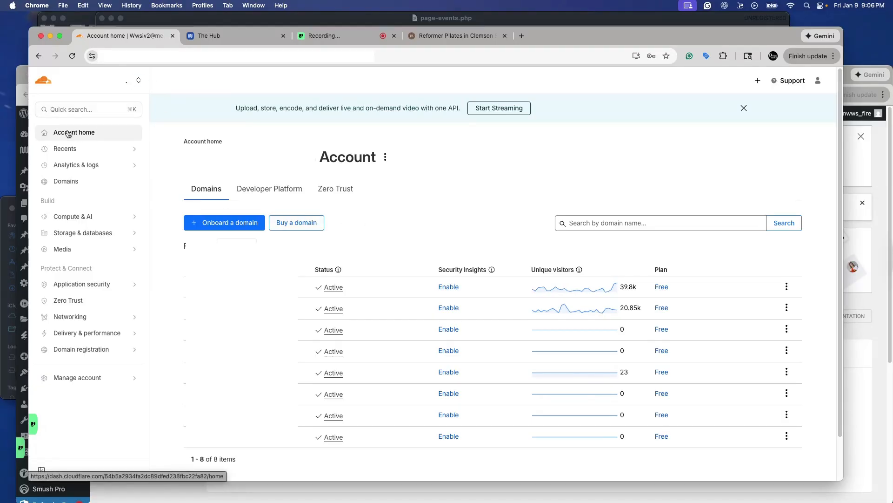
- Start onboarding a new domain from the Domains page and paste reformpilatesclemson.com as the existing domain
click(66, 181)
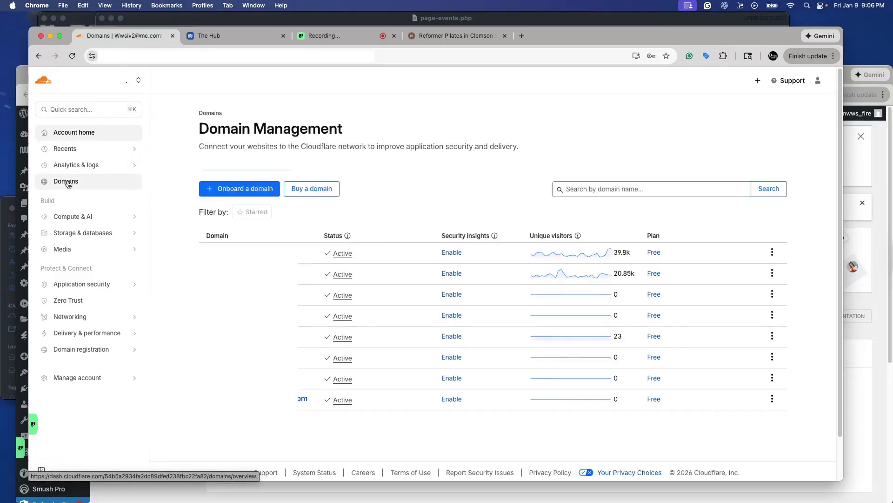
click(233, 189)
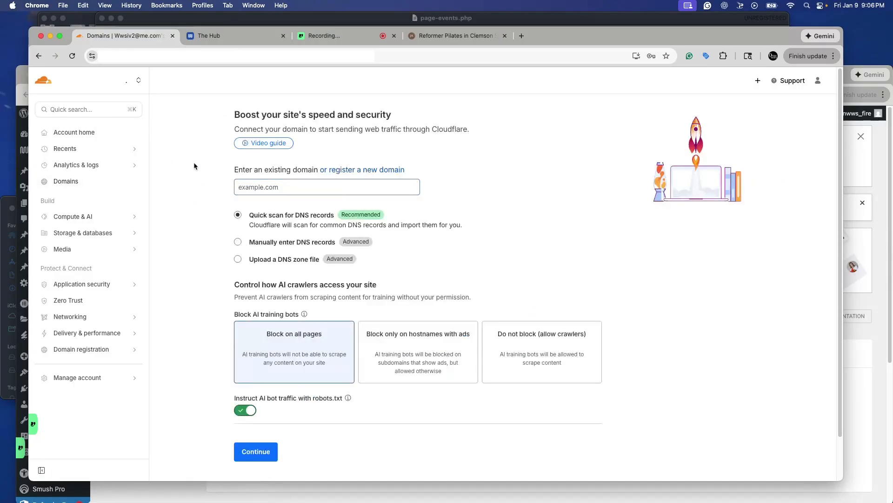
click(253, 186)
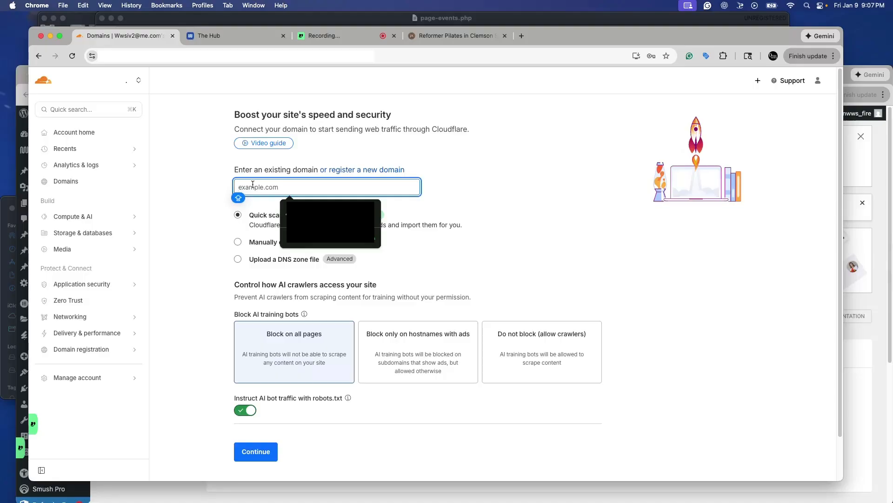
text(reformpilatesclemson.com)
click(194, 196)
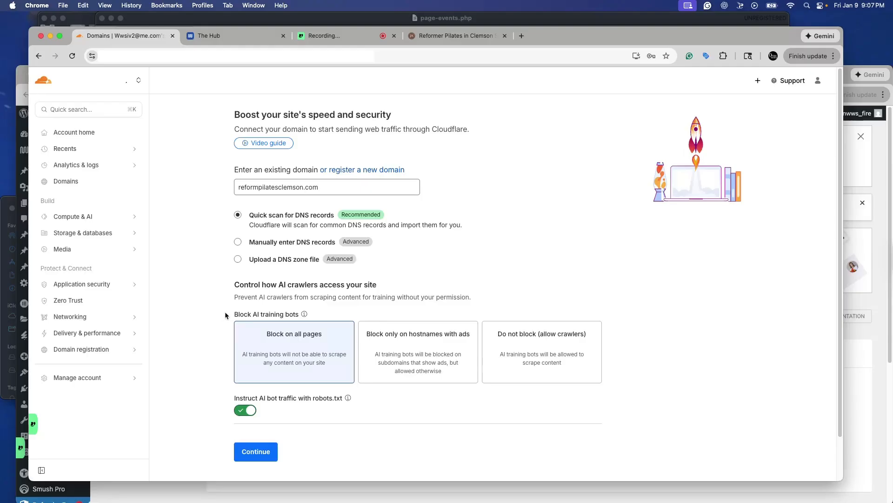
- Continue with the default quick scan and AI crawler settings, then select the Free plan
drag(238, 312, 300, 312)
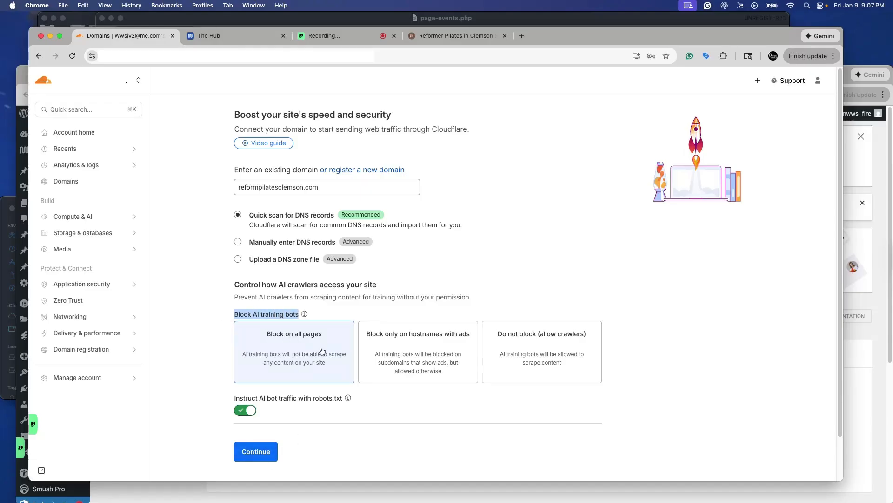
click(257, 457)
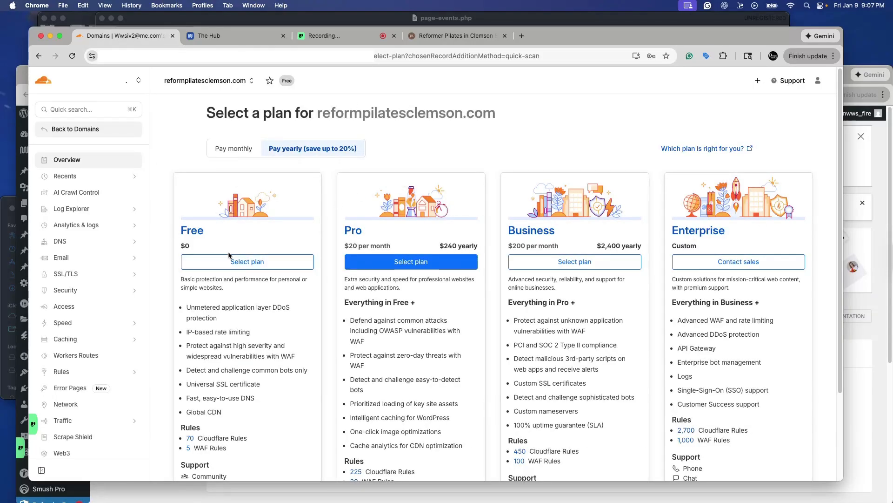
click(245, 266)
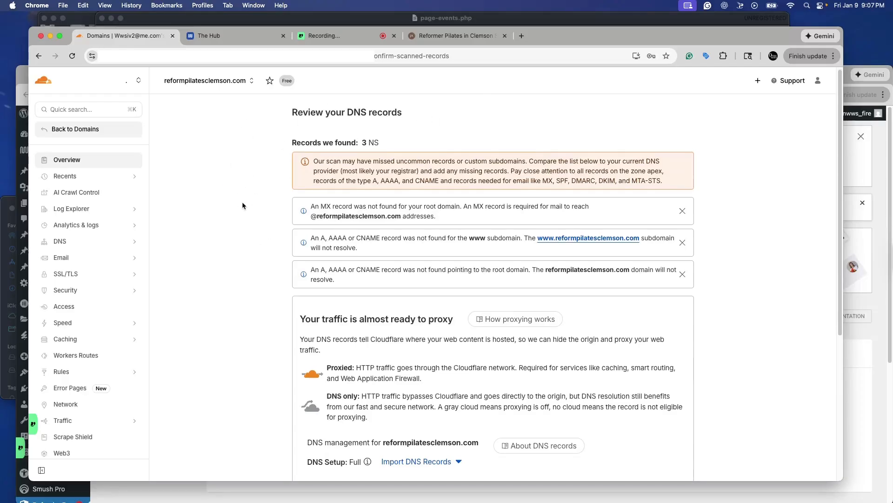
- Select all three scanned NS records and delete them, confirming with DELETE
scroll(287, 165, down, 1)
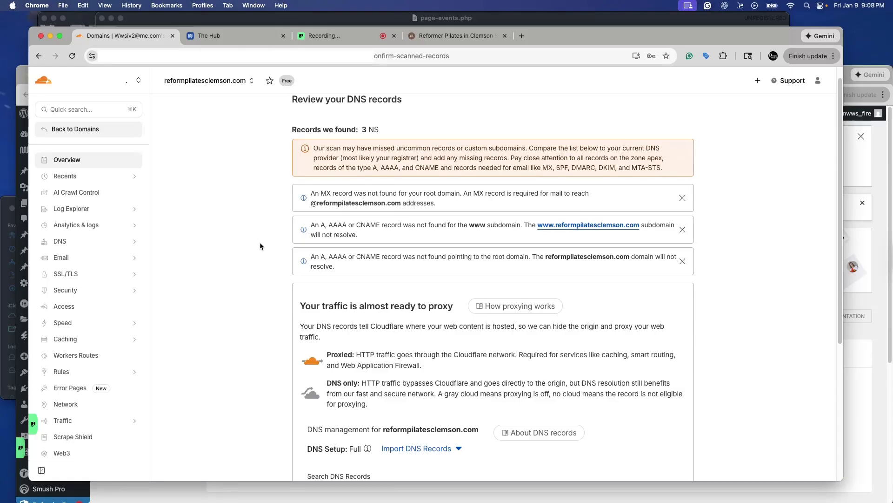
scroll(259, 247, down, 5)
scroll(255, 250, down, 3)
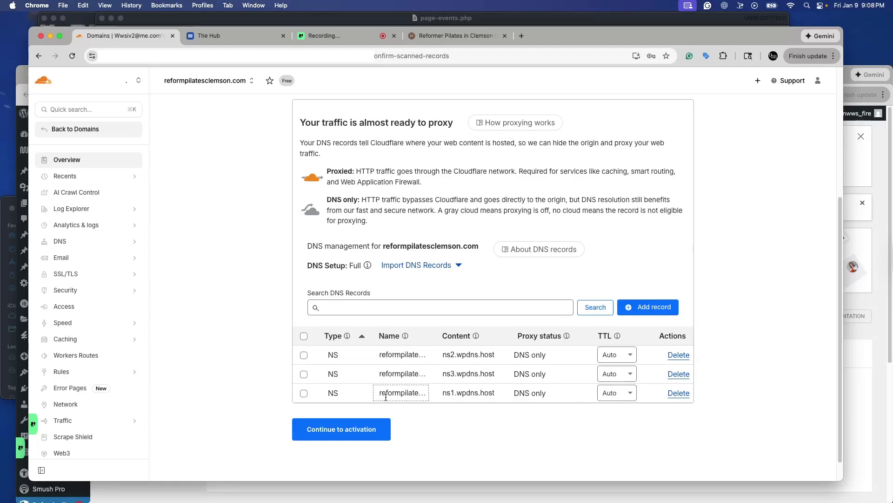
click(304, 337)
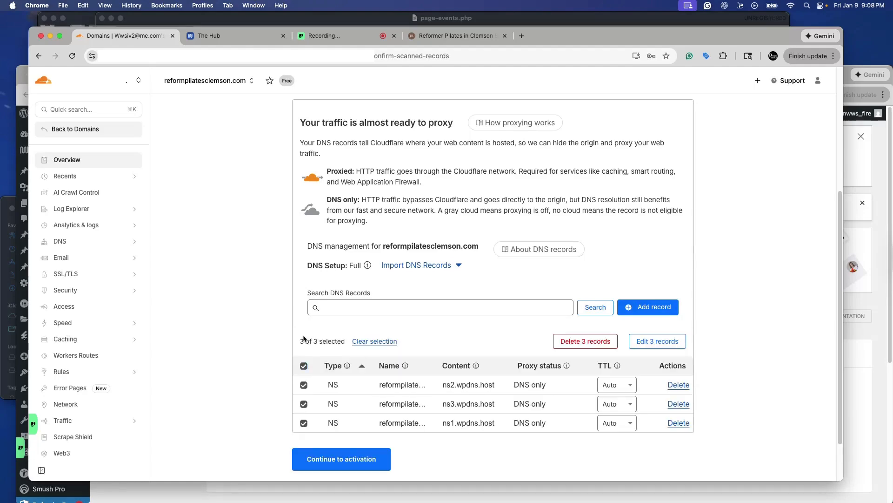
click(576, 341)
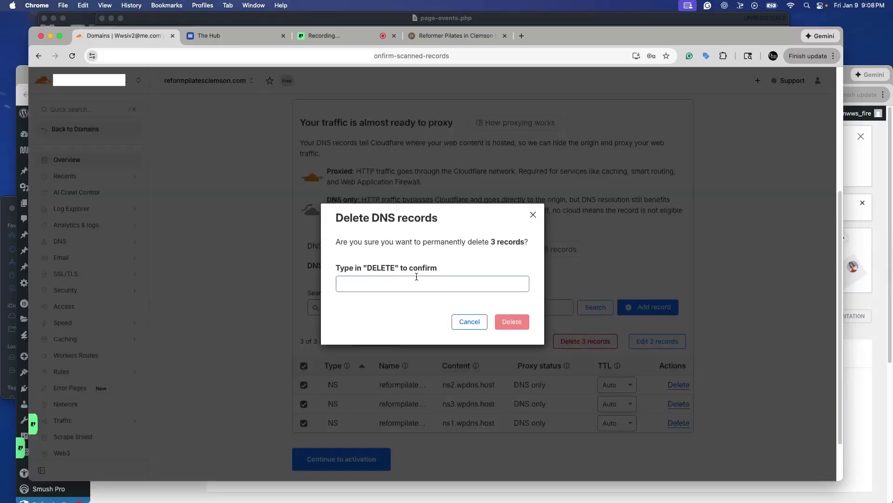
click(393, 286)
text(DE)
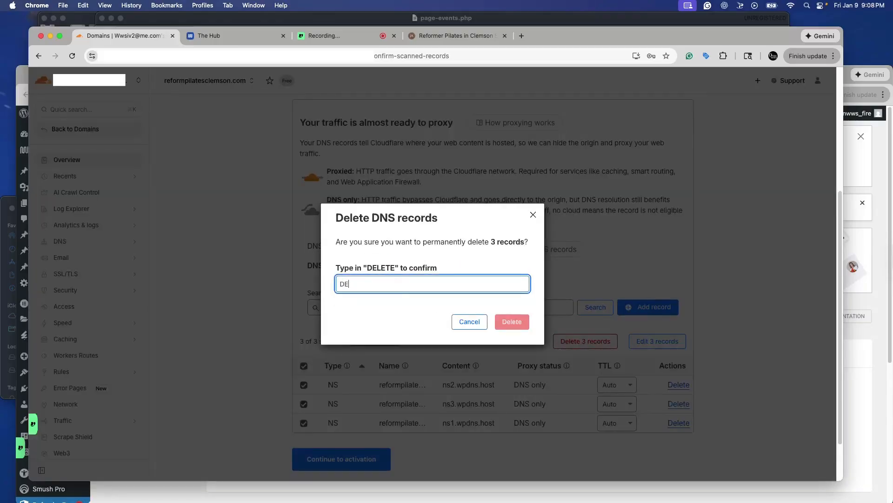
key(Caps_Lock)
text(LETE)
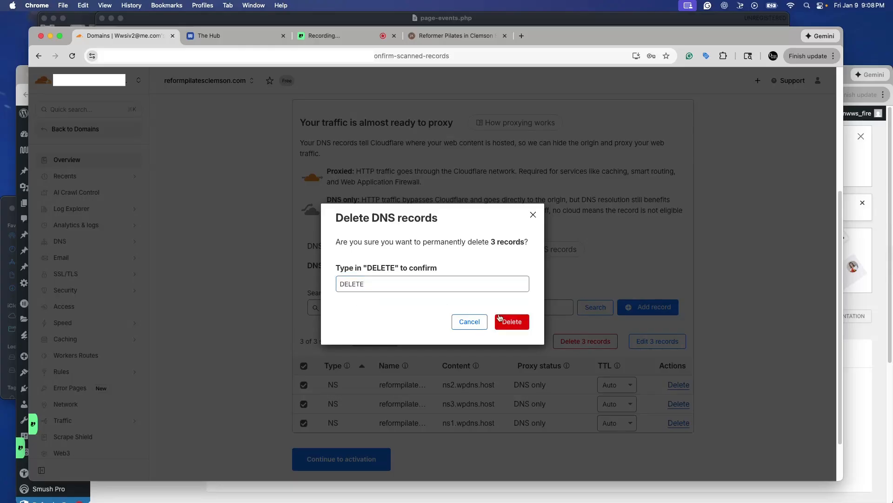
click(513, 321)
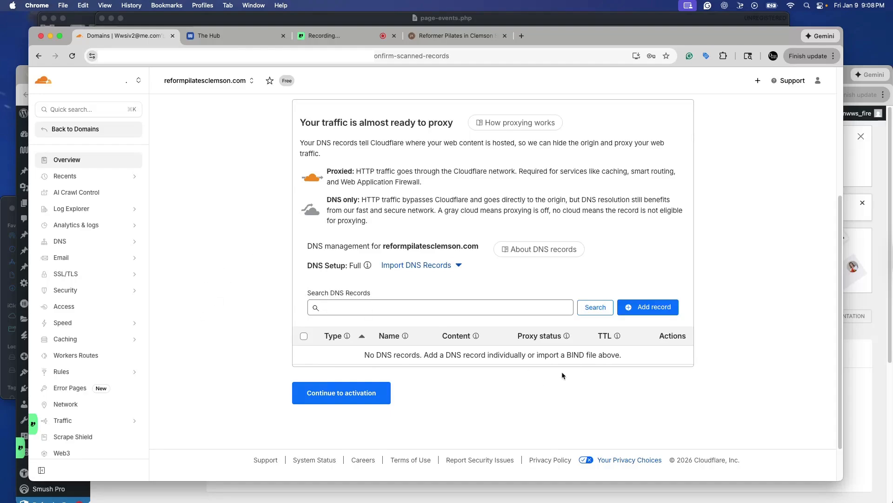
- Try to add an A record for the root @ pointing to 192.0.2.1
click(642, 308)
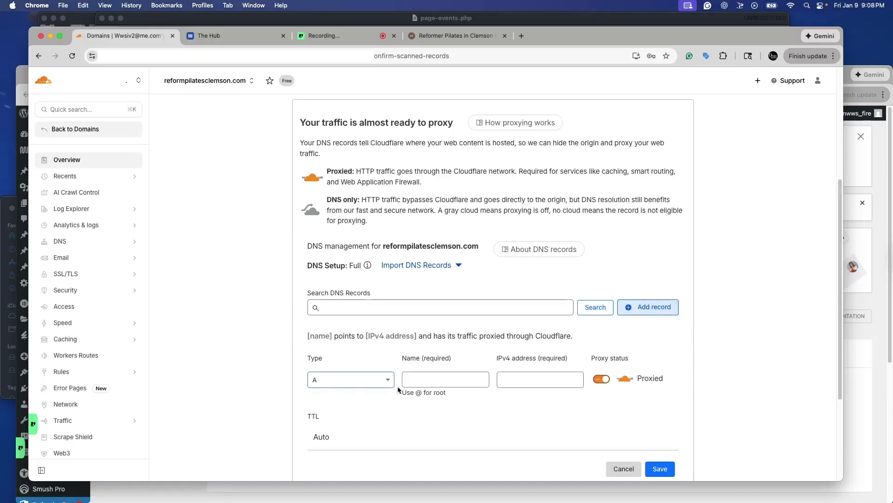
click(418, 381)
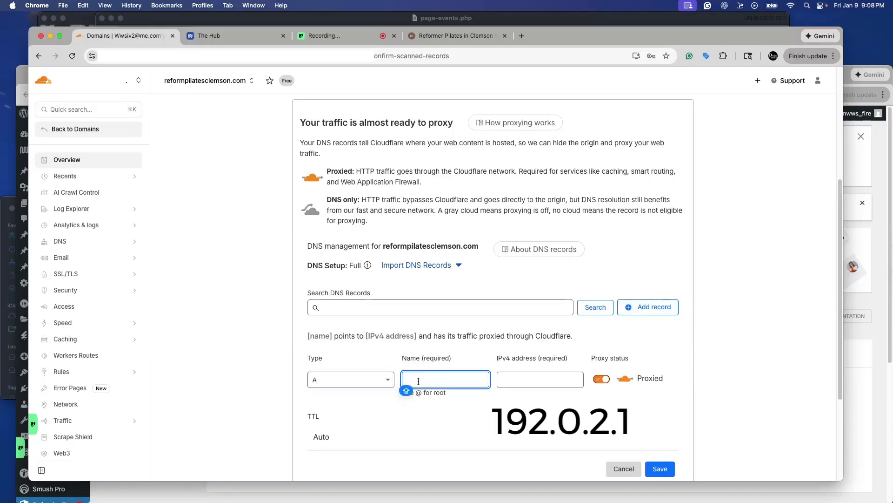
text(@)
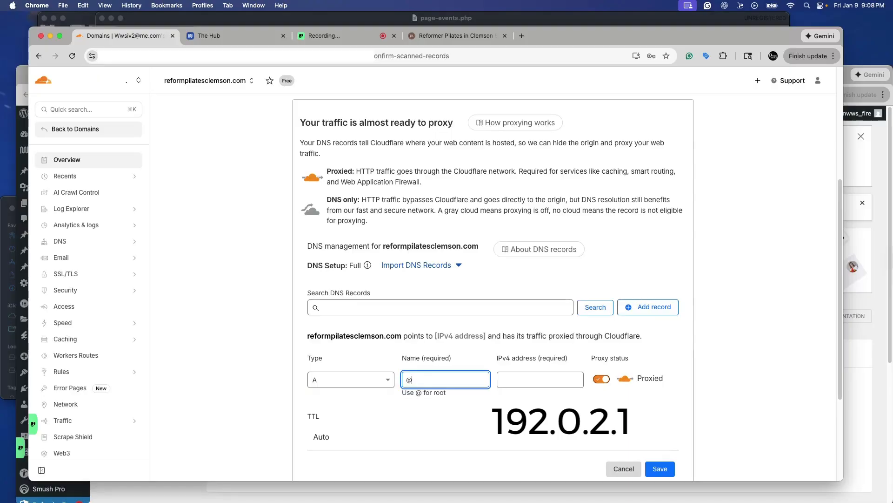
click(505, 373)
click(551, 401)
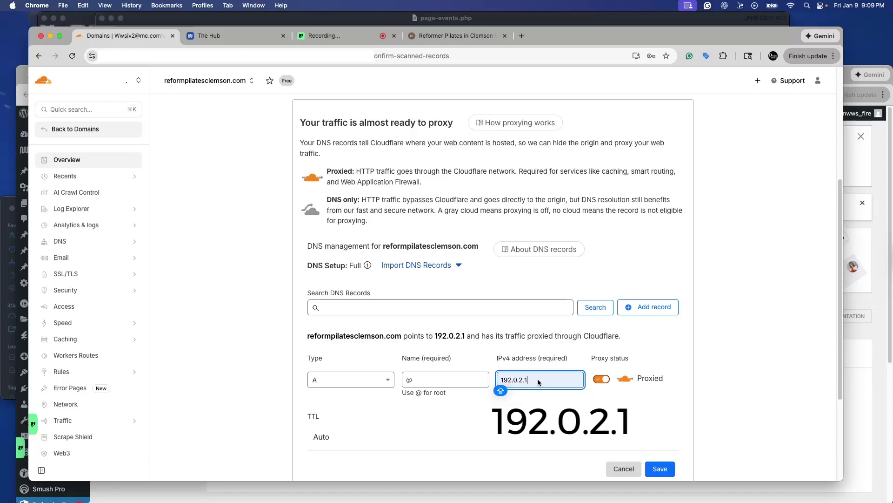
click(538, 409)
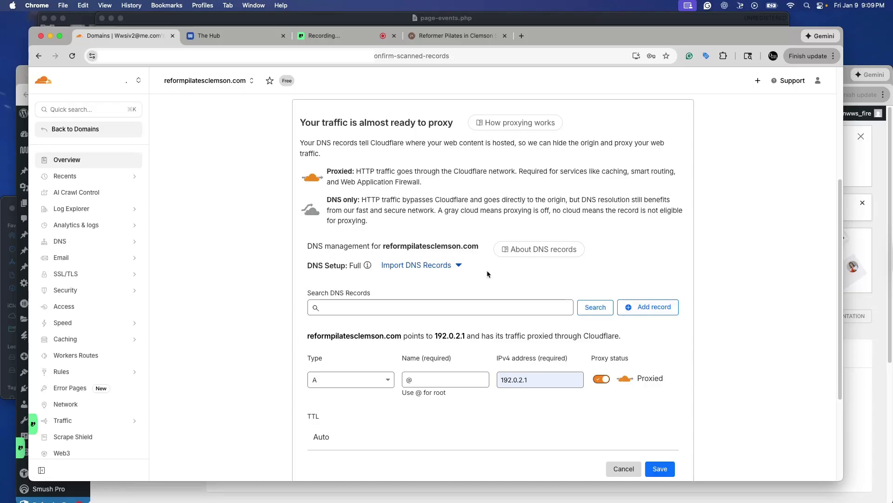
click(652, 307)
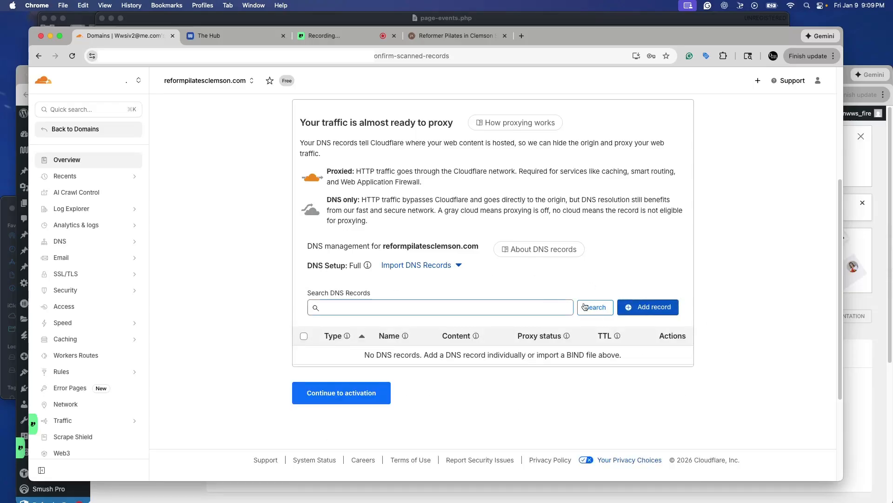
- Add and save a proxied A record for the root @ pointing to 192.0.2.1
click(634, 310)
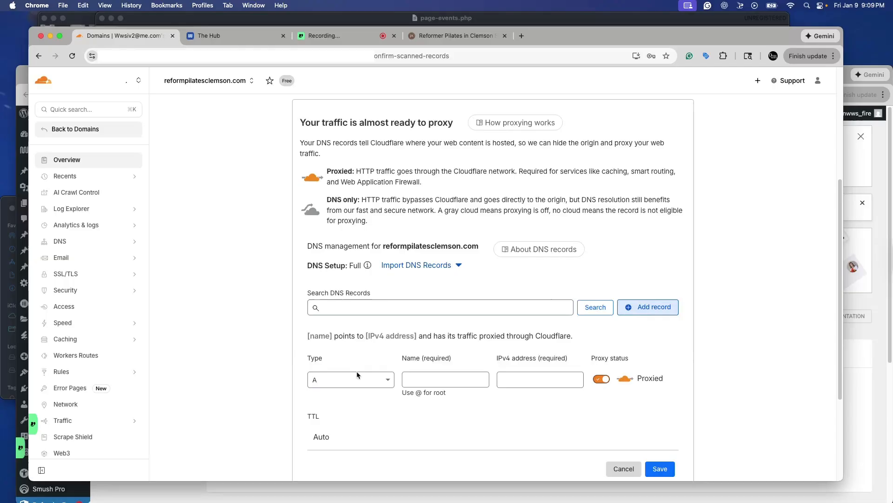
click(421, 379)
text(@)
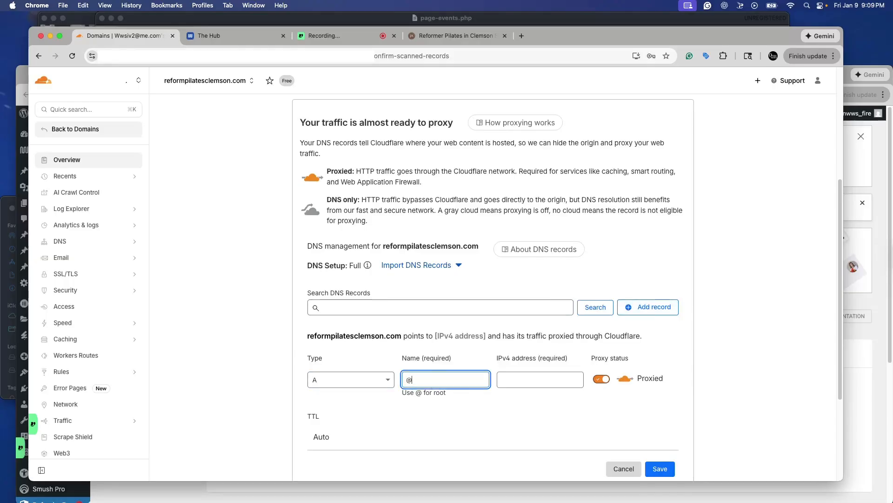
click(510, 383)
click(540, 403)
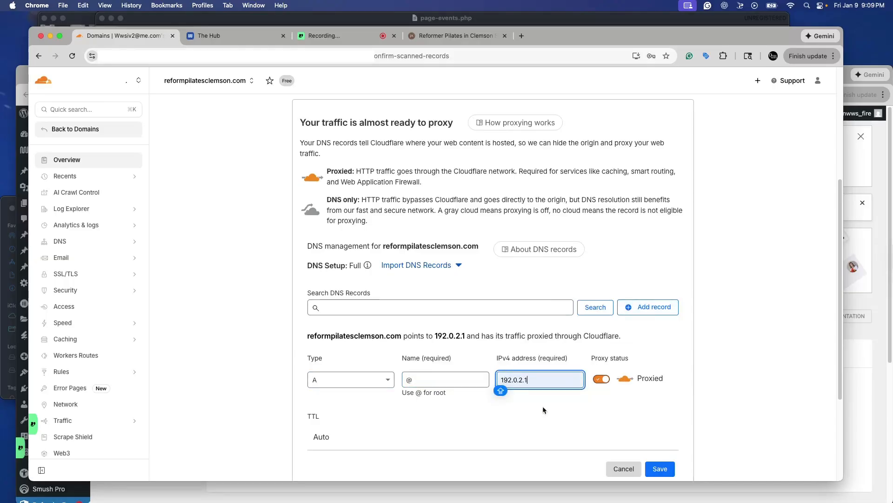
scroll(628, 419, down, 1)
click(670, 441)
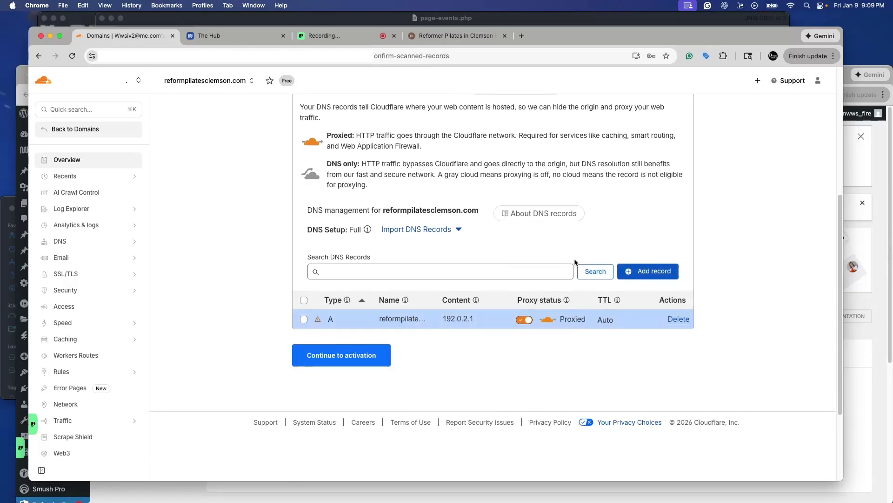
- Add and save a proxied A record named WWW pointing to 192.0.2.1
click(645, 270)
click(420, 344)
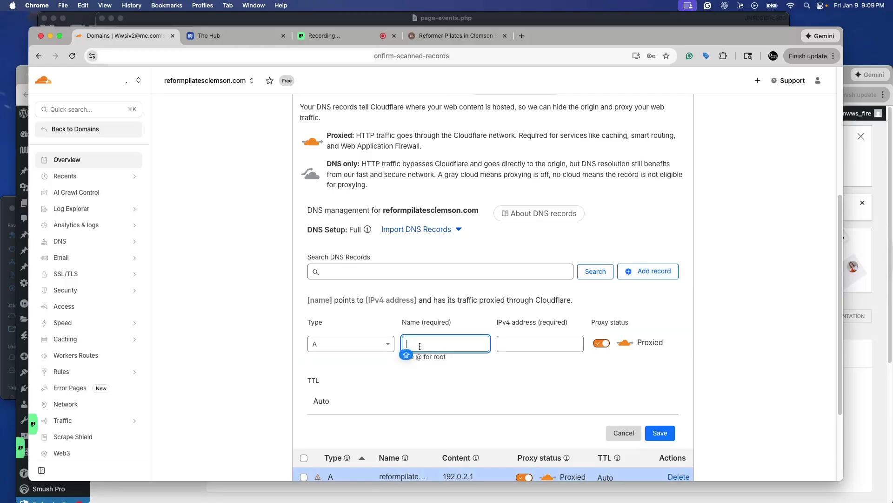
text(WWW)
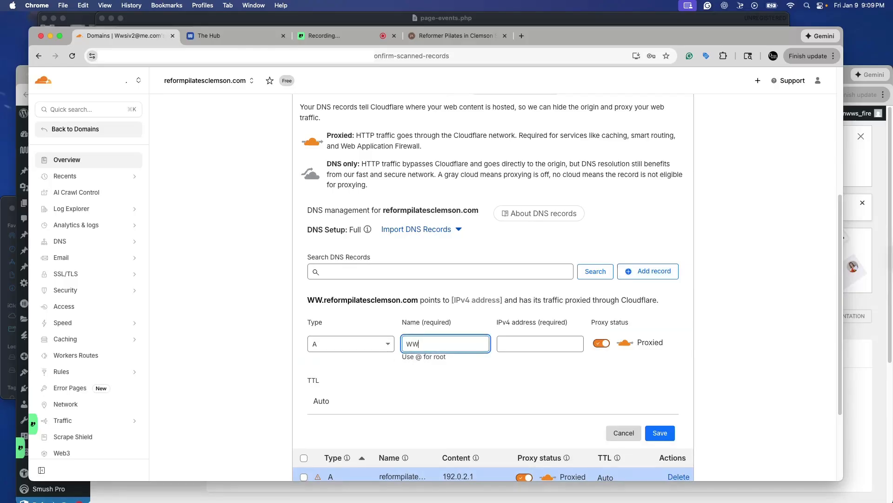
click(509, 347)
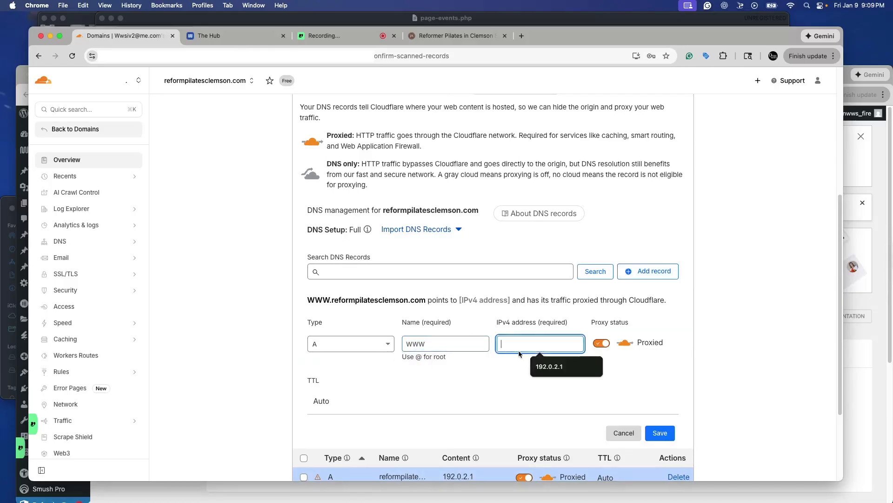
click(554, 366)
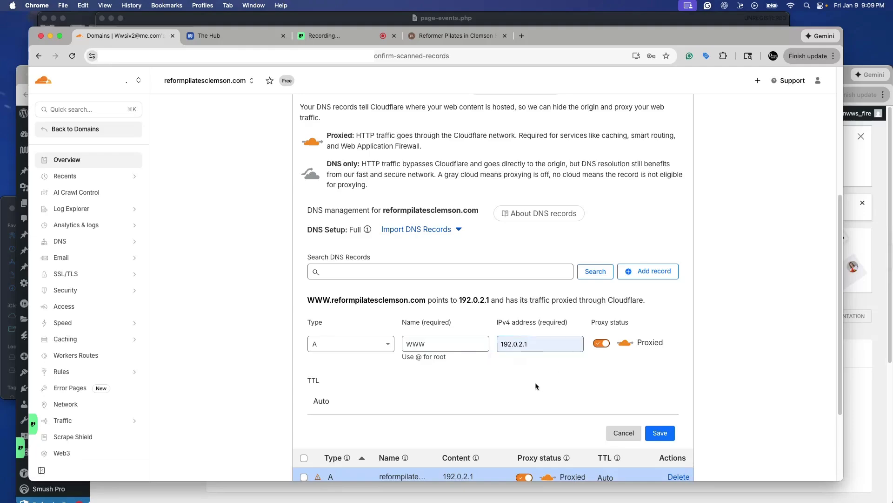
scroll(585, 372, down, 2)
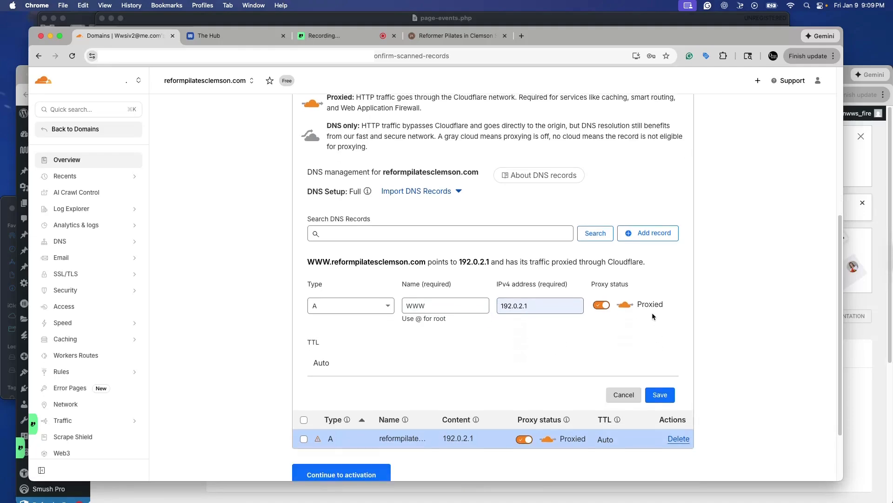
click(660, 395)
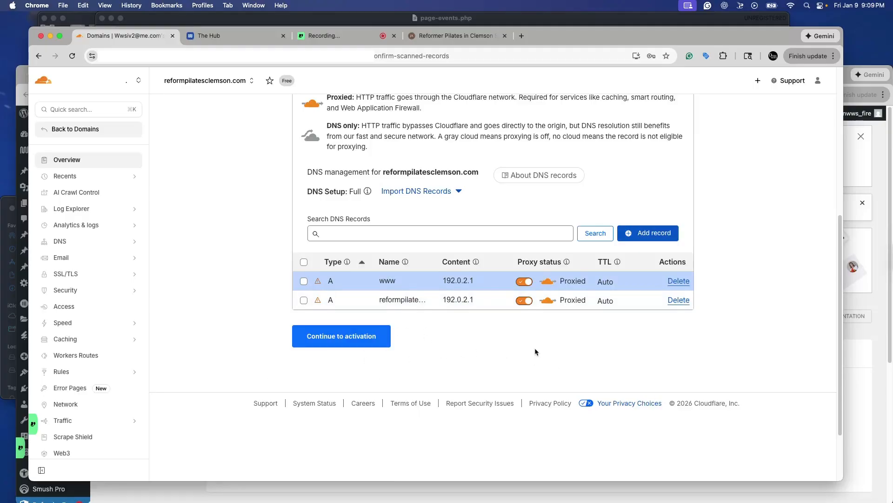
- Continue to activation and review the nameserver update instructions
click(337, 339)
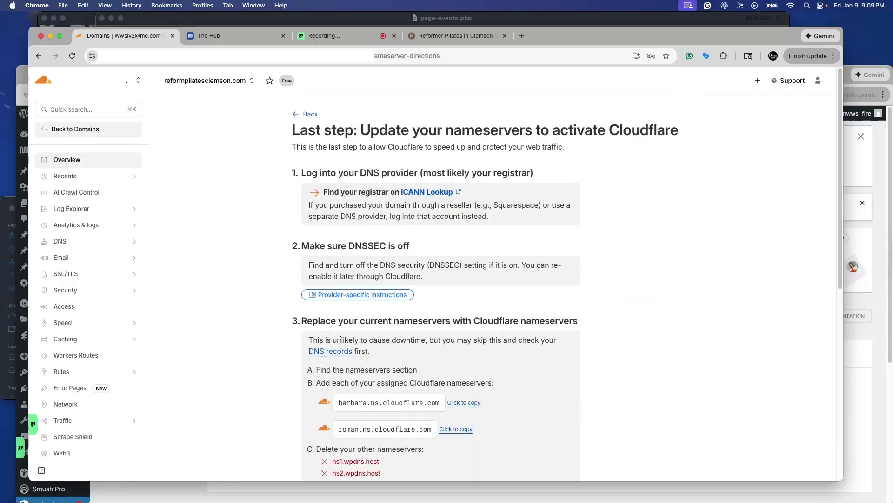
scroll(239, 279, down, 5)
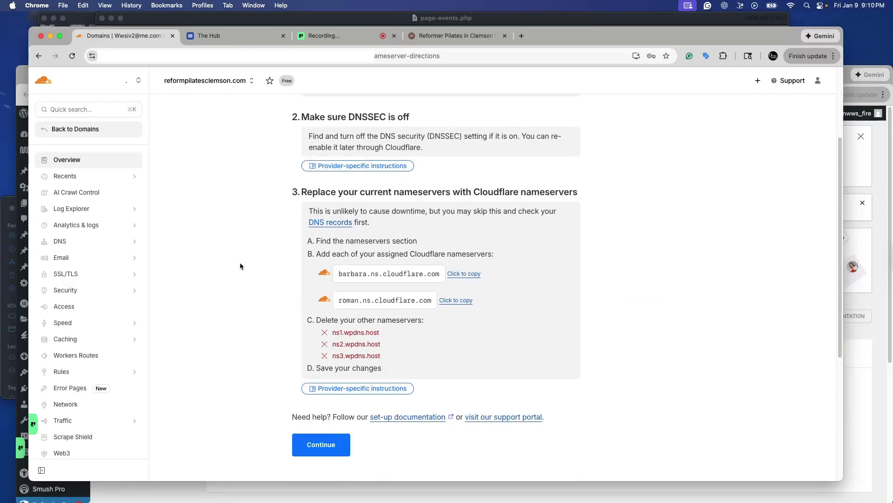
scroll(238, 244, up, 5)
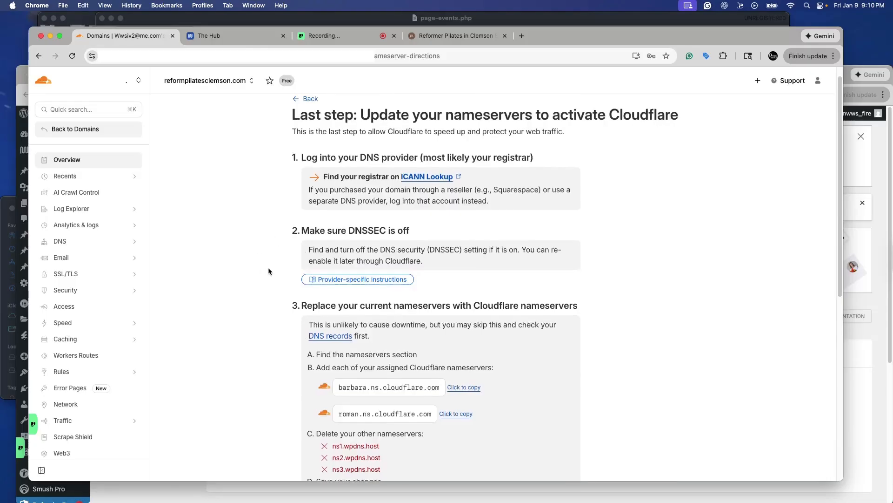
scroll(251, 265, down, 5)
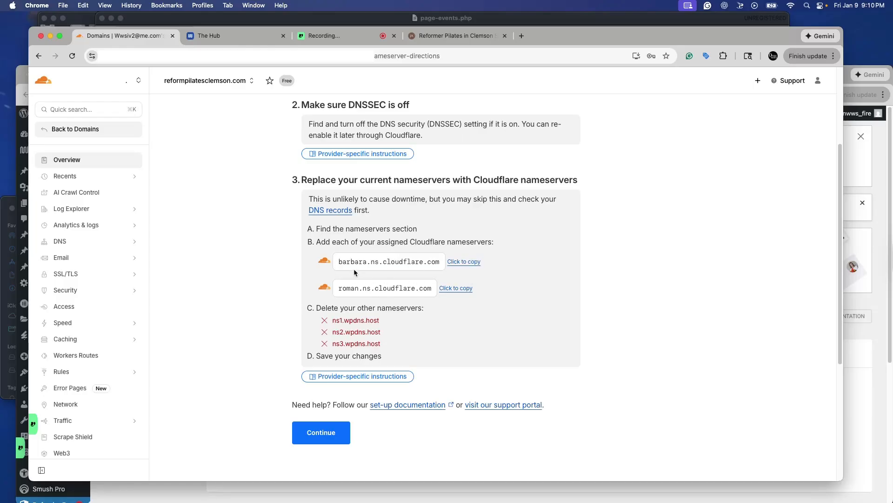
- Copy the barbara.ns.cloudflare.com nameserver and switch to The Hub tab showing the domain's registrar settings
click(464, 262)
click(207, 34)
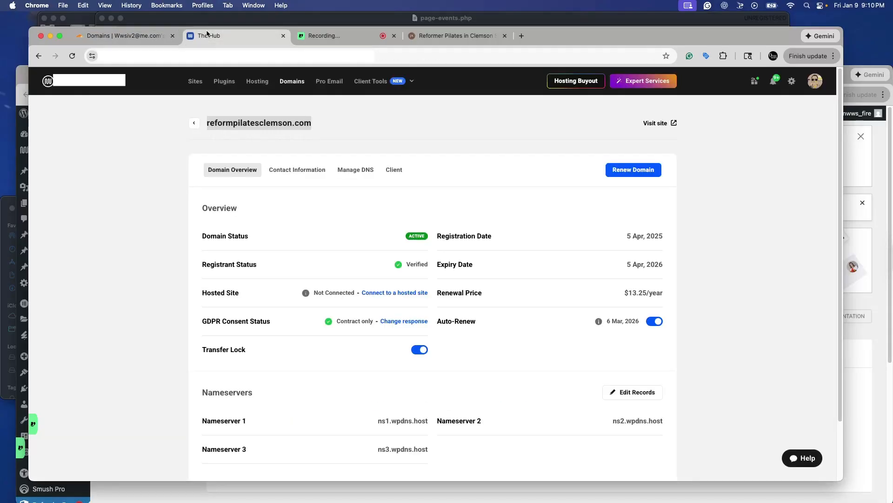
- Open the domain's nameserver editor at the registrar, switch to Custom, and enter barbara.ns.cloudflare.com as Nameserver 1
scroll(144, 234, down, 3)
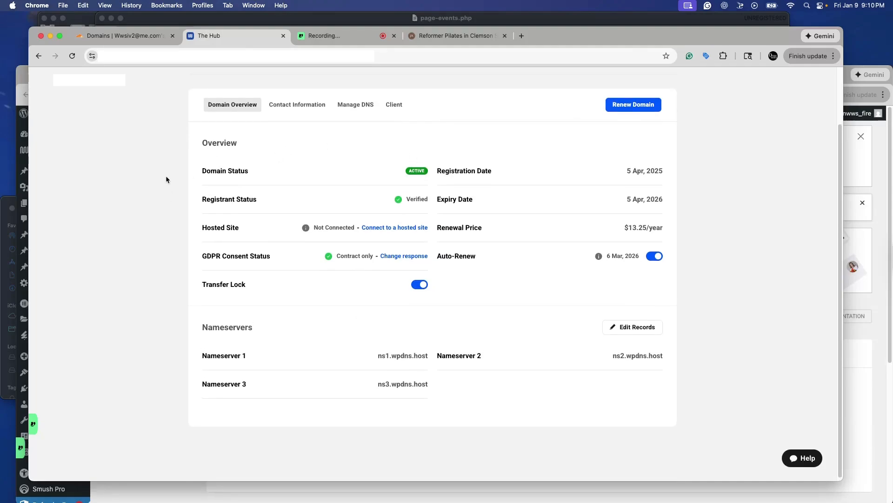
scroll(154, 179, up, 1)
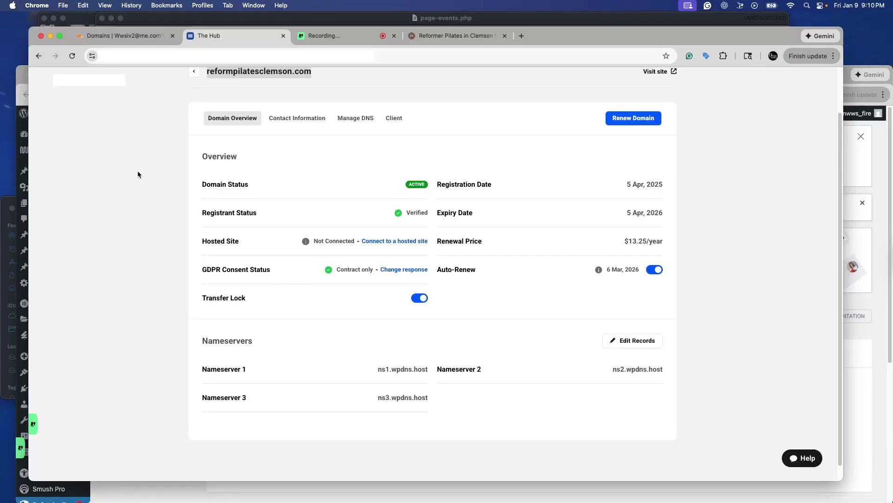
scroll(157, 205, up, 1)
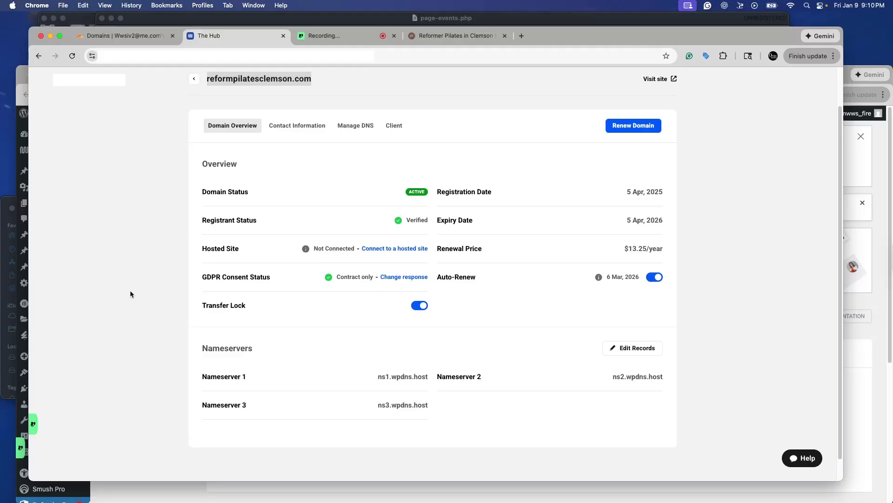
drag(202, 348, 251, 344)
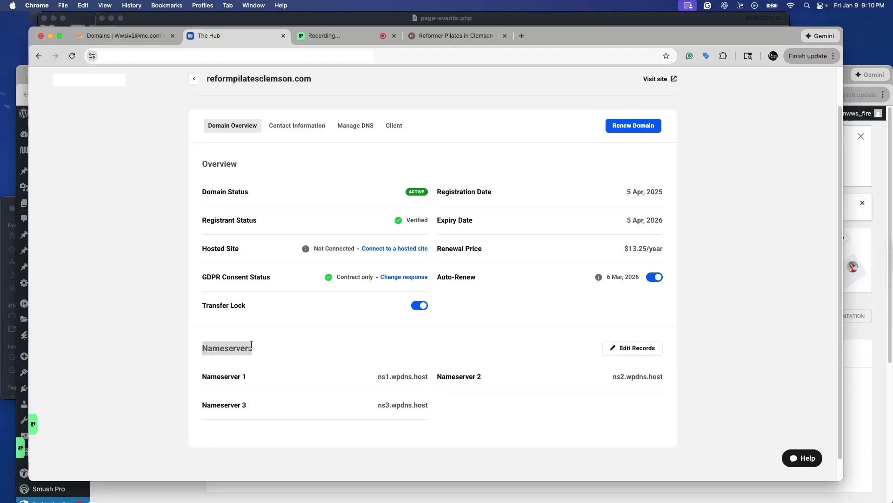
click(626, 352)
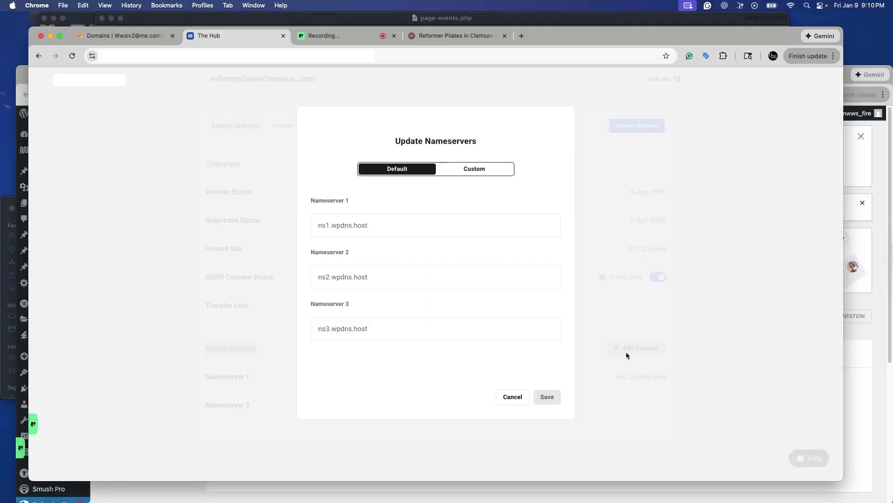
click(466, 170)
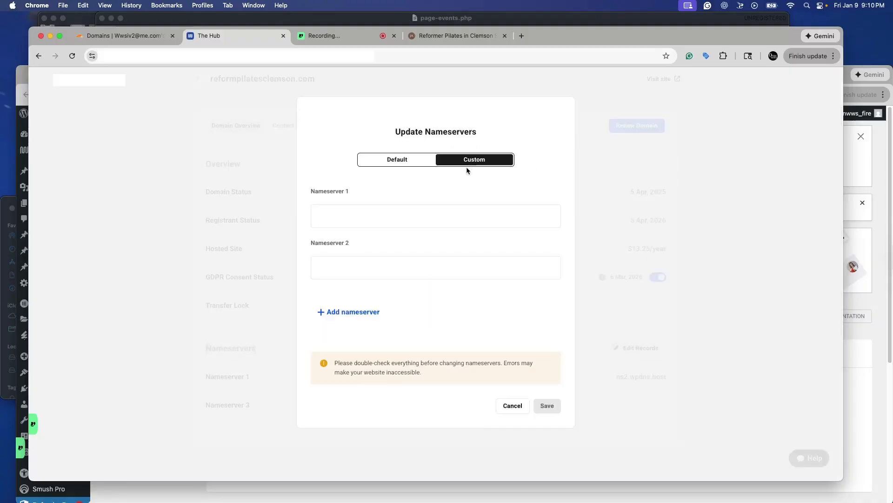
click(354, 212)
key(Down)
key(Return)
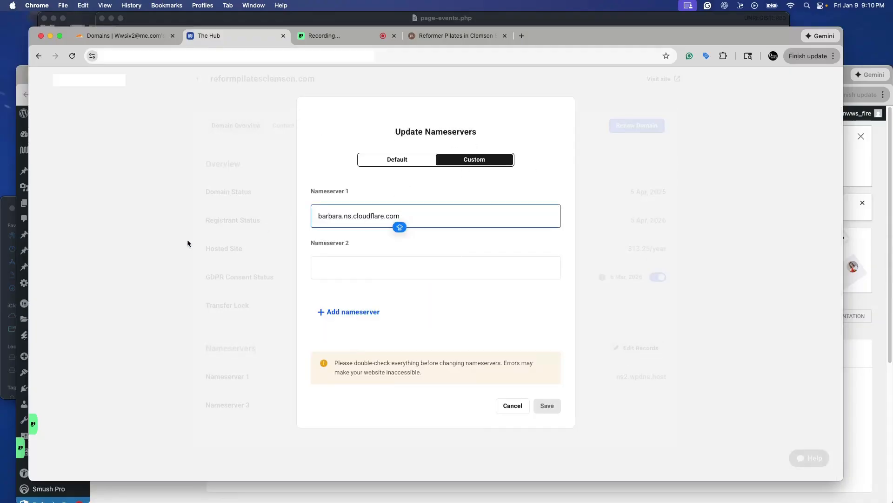
- Copy roman.ns.cloudflare.com from Cloudflare, paste it as Nameserver 2, and save the nameservers
click(123, 36)
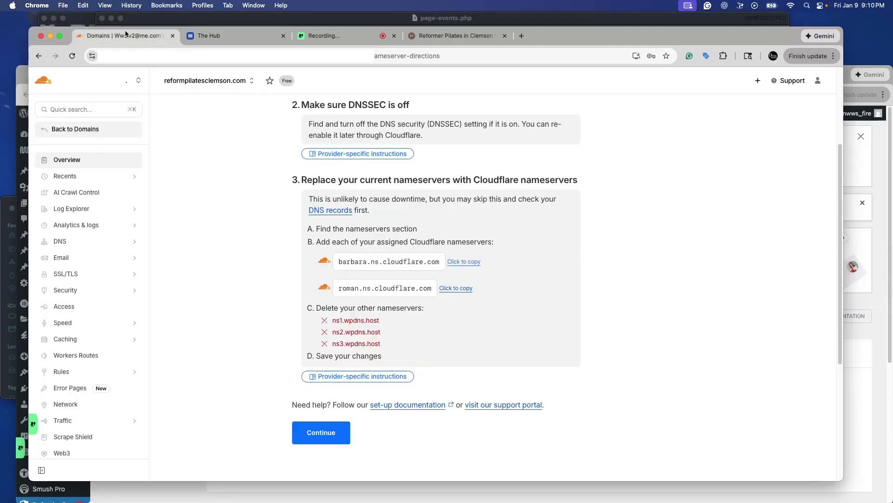
click(466, 290)
click(225, 36)
click(331, 268)
key(super+v)
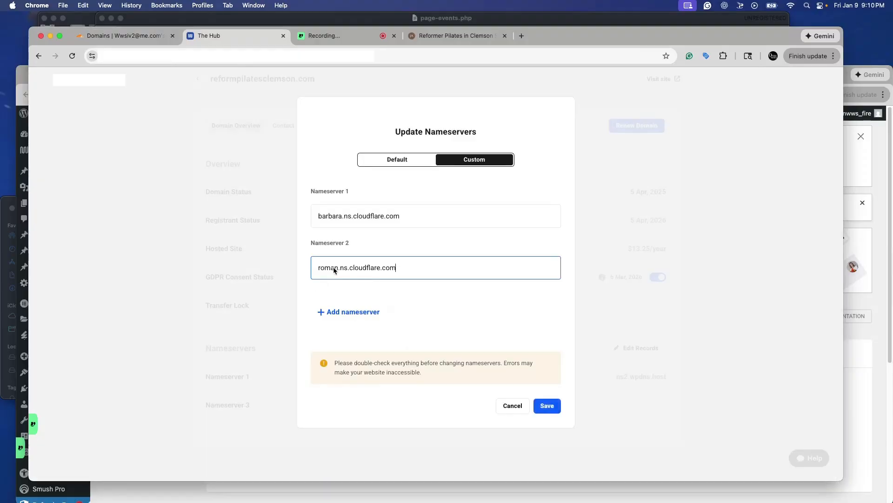
click(552, 409)
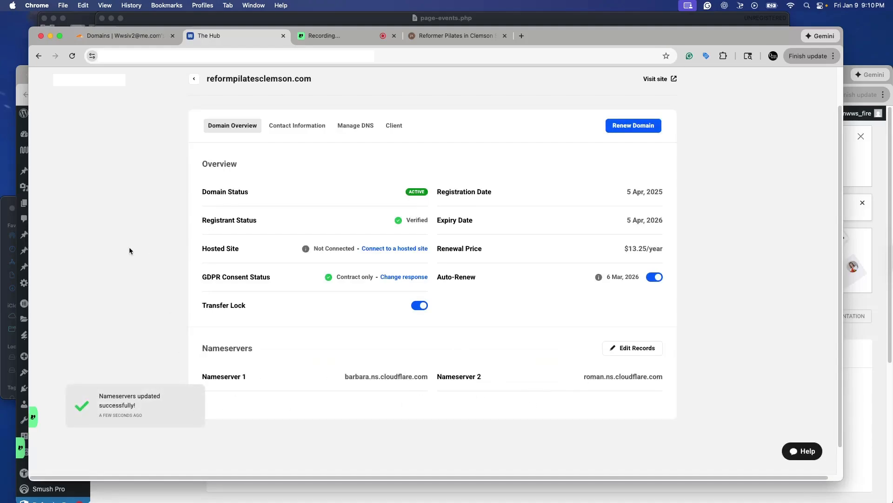
- Return to the Cloudflare tab, continue the activation, and request a nameserver check
click(112, 35)
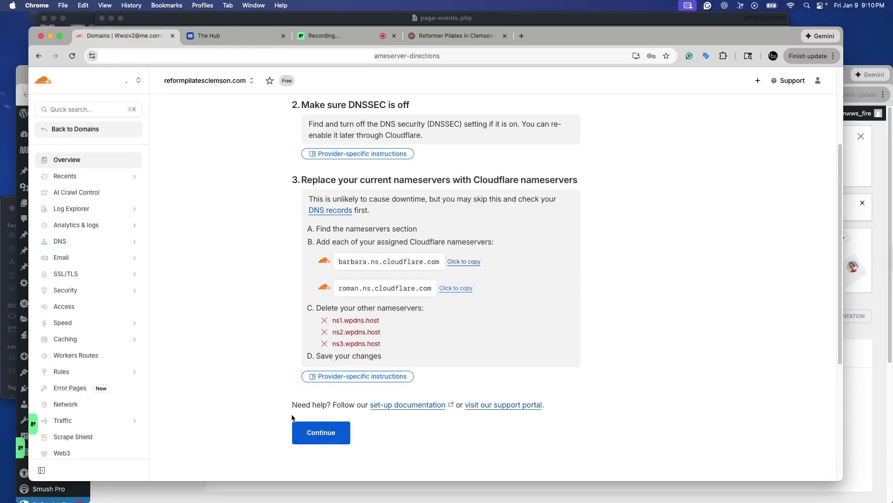
click(300, 433)
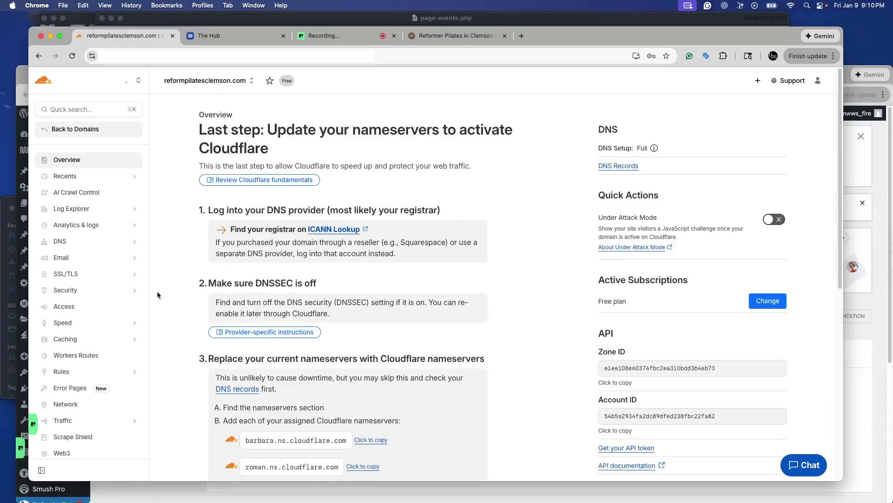
scroll(212, 342, down, 5)
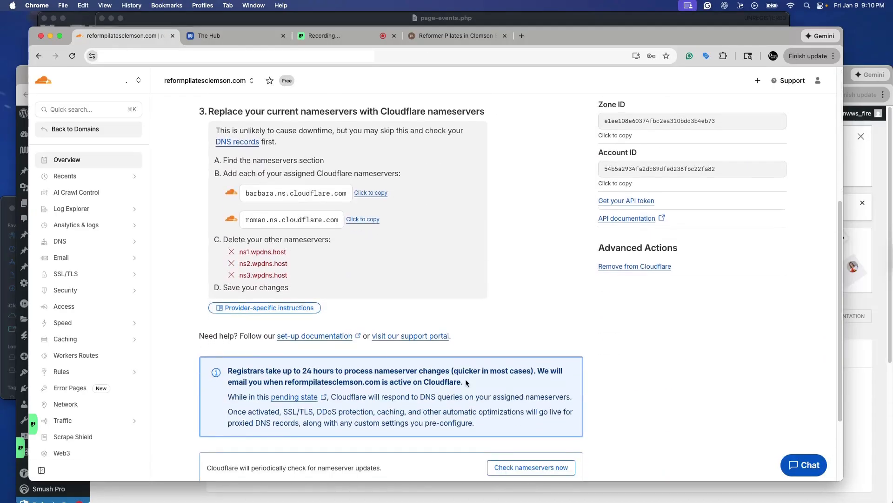
scroll(465, 379, down, 2)
click(510, 358)
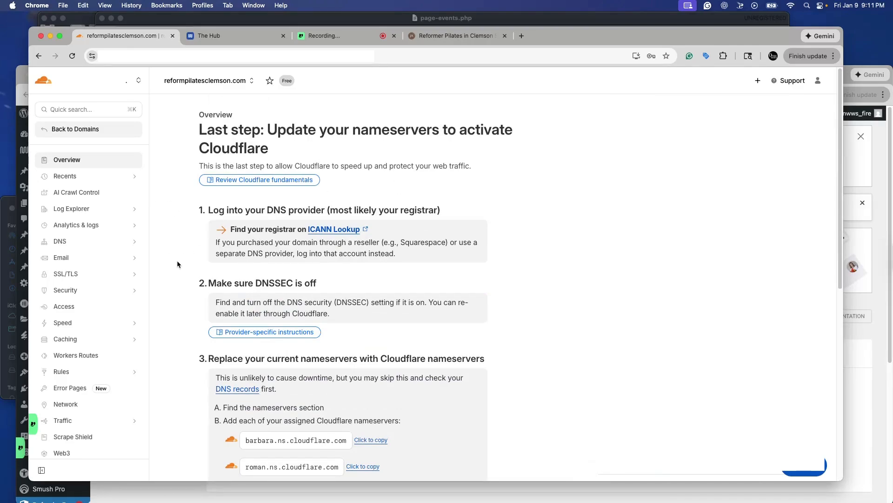
scroll(173, 267, down, 2)
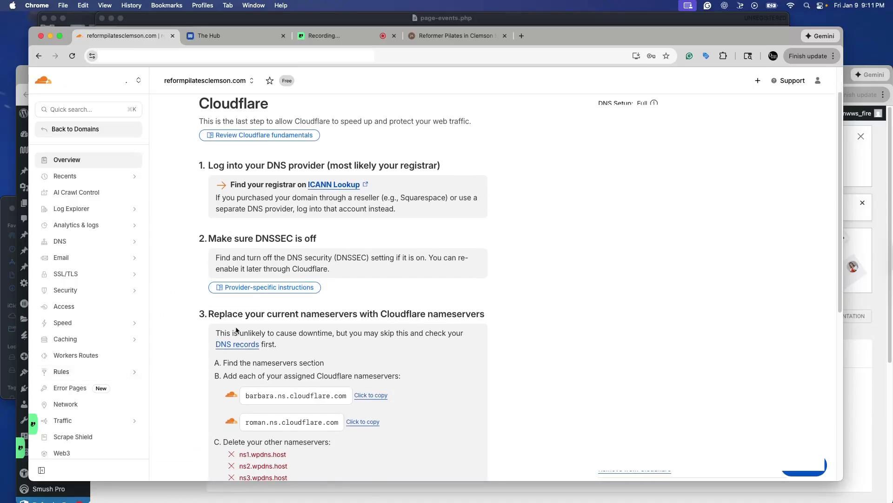
- Open the Rules overview and start a rule from the Redirect to a different domain template
click(75, 372)
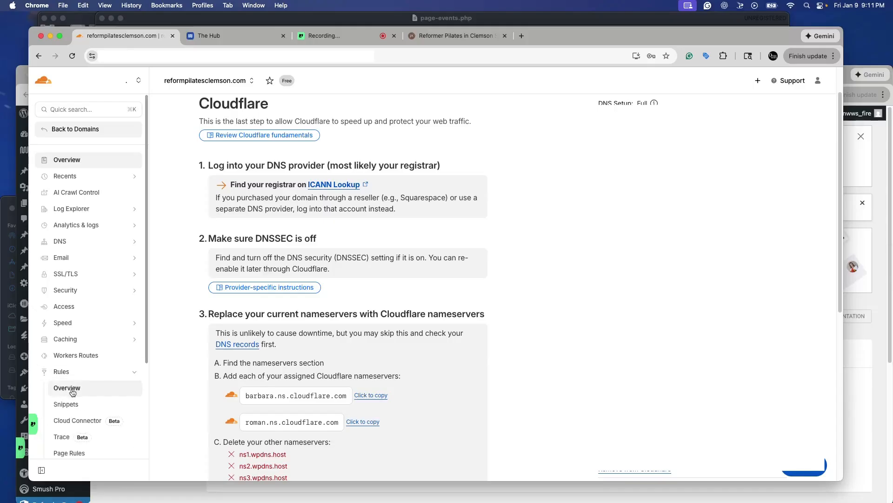
click(68, 388)
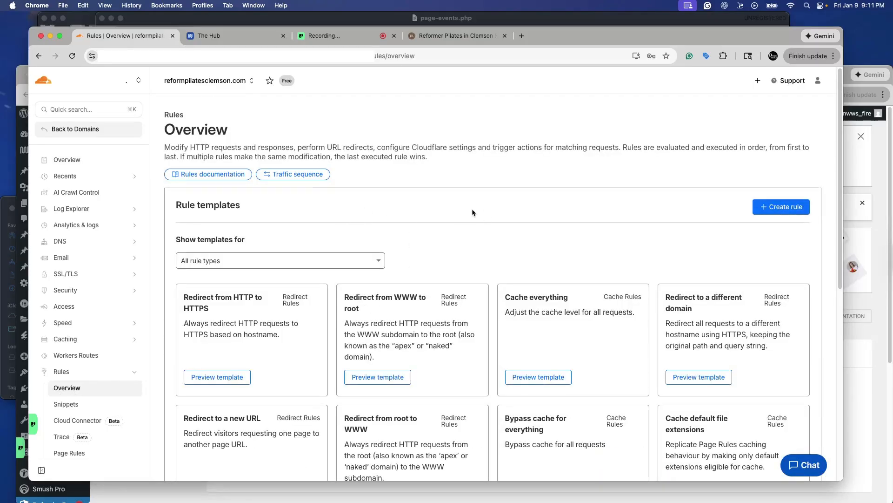
scroll(587, 219, down, 2)
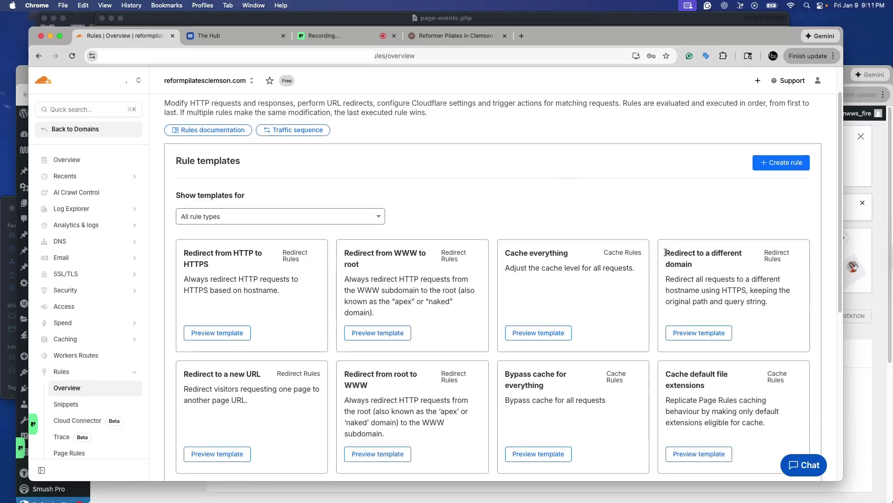
drag(666, 252, 702, 259)
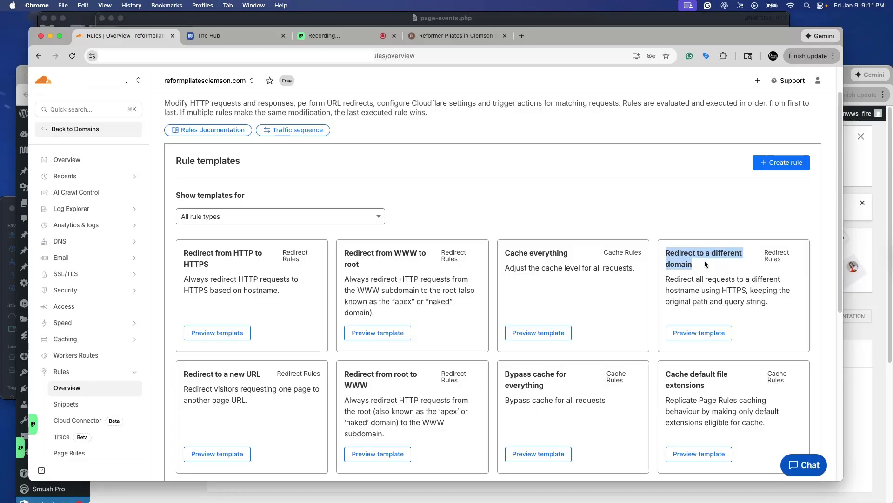
click(700, 334)
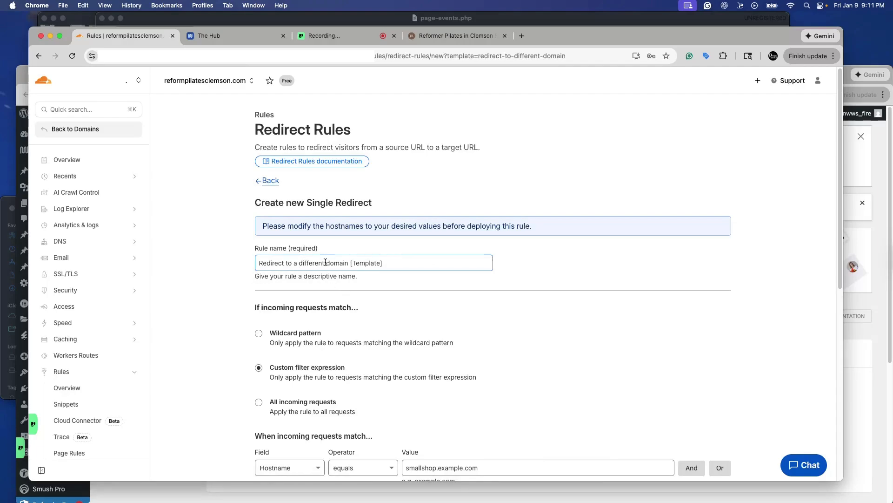
drag(294, 262, 397, 259)
key(super+4)
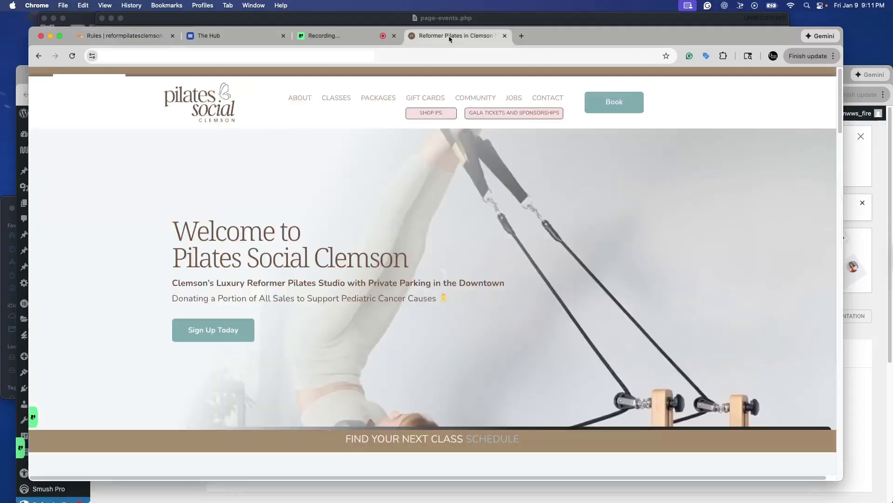
click(128, 60)
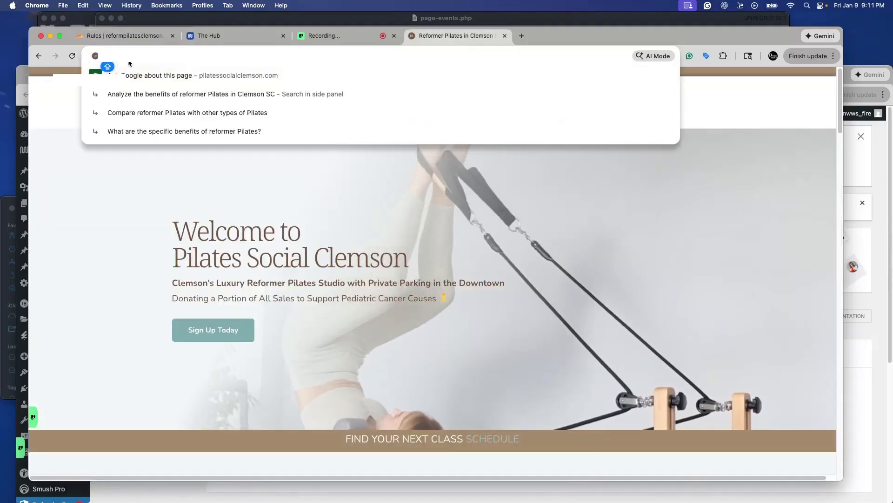
key(super+1)
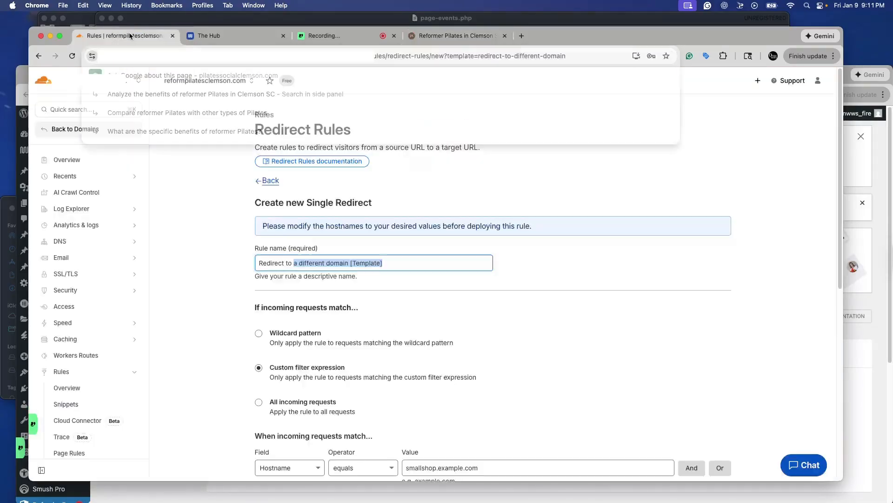
click(301, 266)
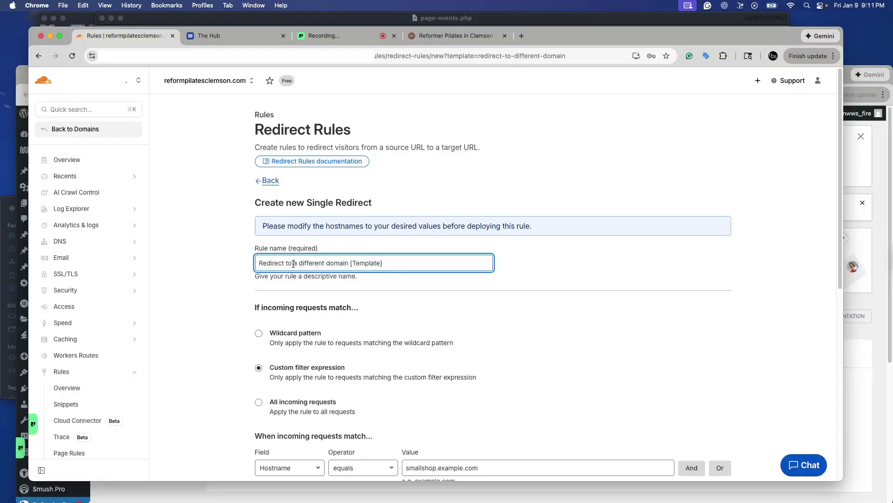
drag(294, 263, 392, 265)
key(super+v)
click(206, 325)
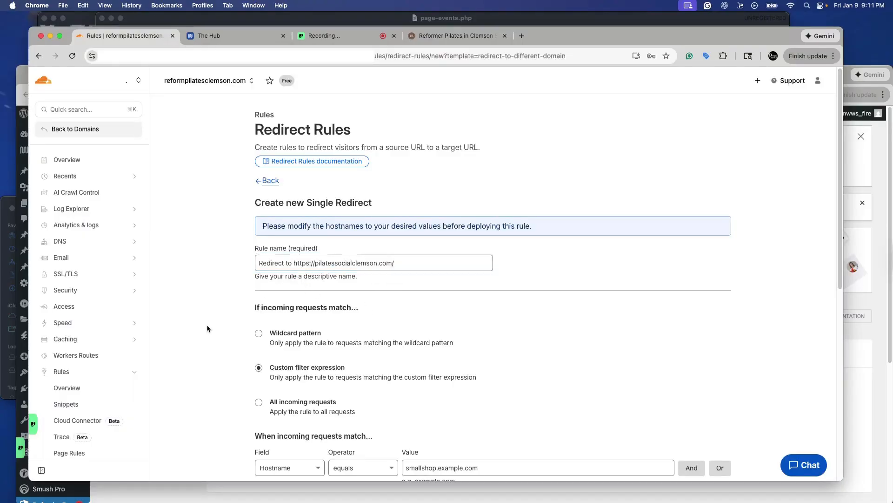
- Make the redirect rule apply to all incoming requests
scroll(232, 303, down, 1)
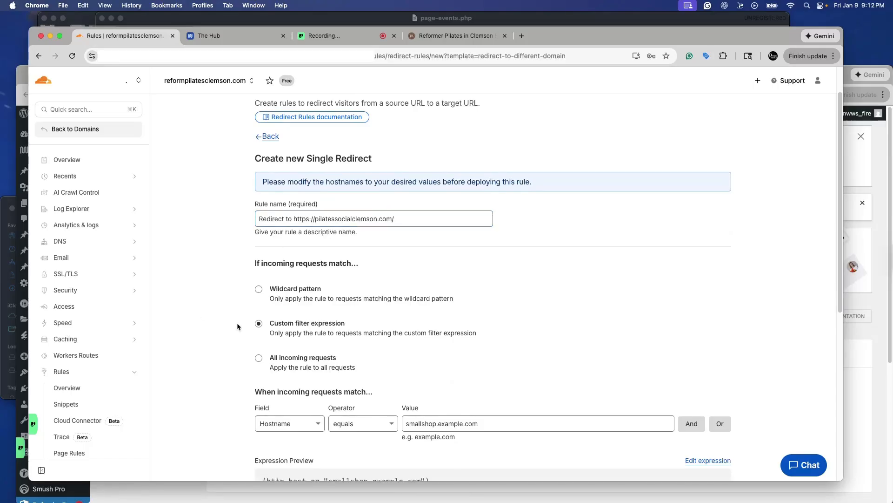
scroll(236, 302, down, 3)
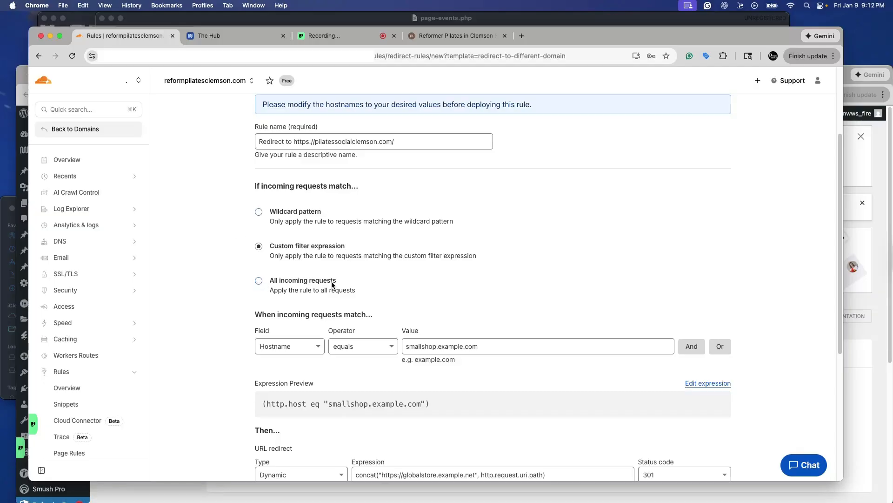
click(259, 281)
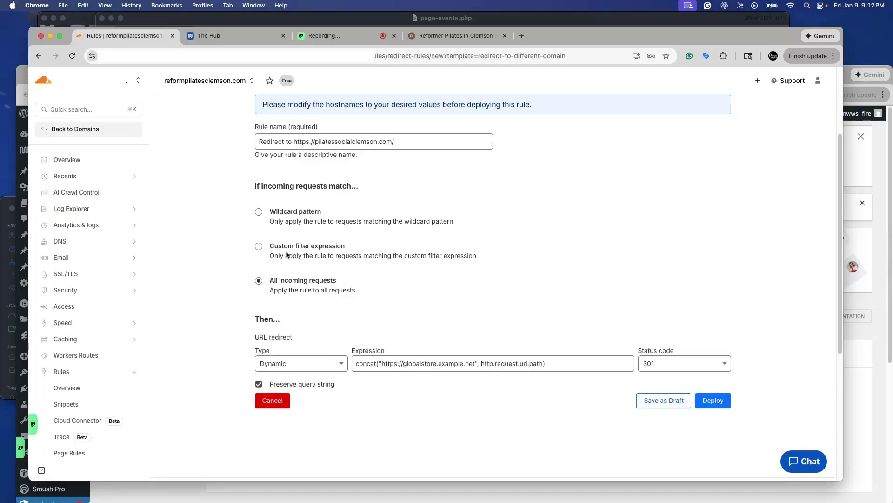
click(279, 368)
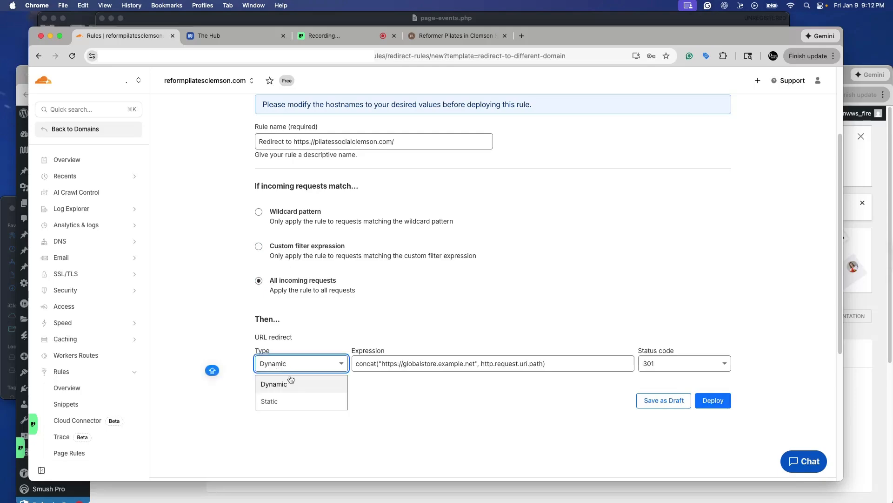
click(281, 401)
click(395, 365)
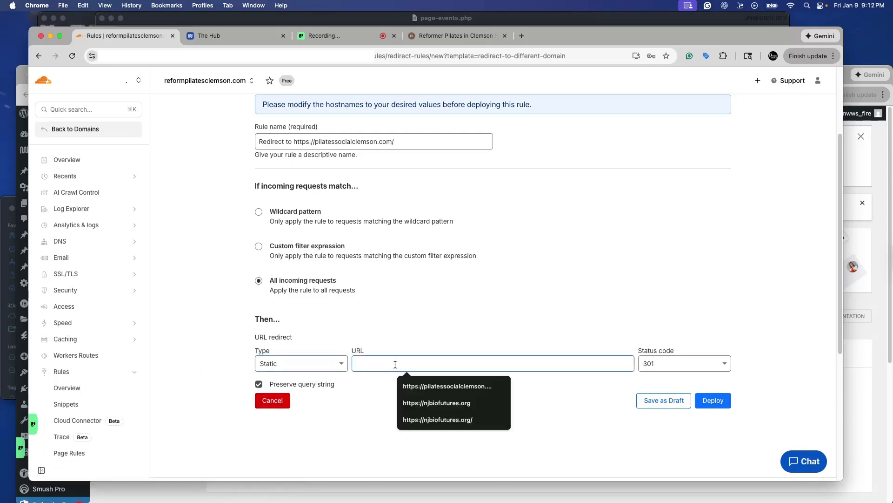
click(430, 387)
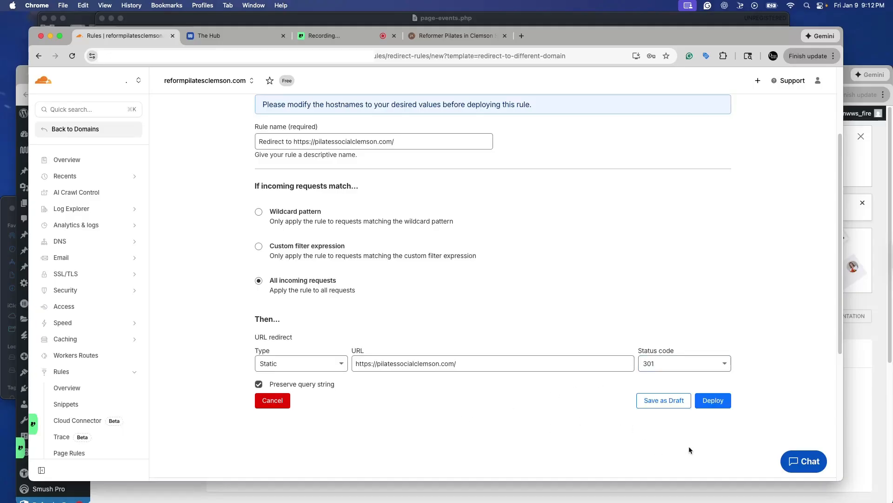
click(724, 403)
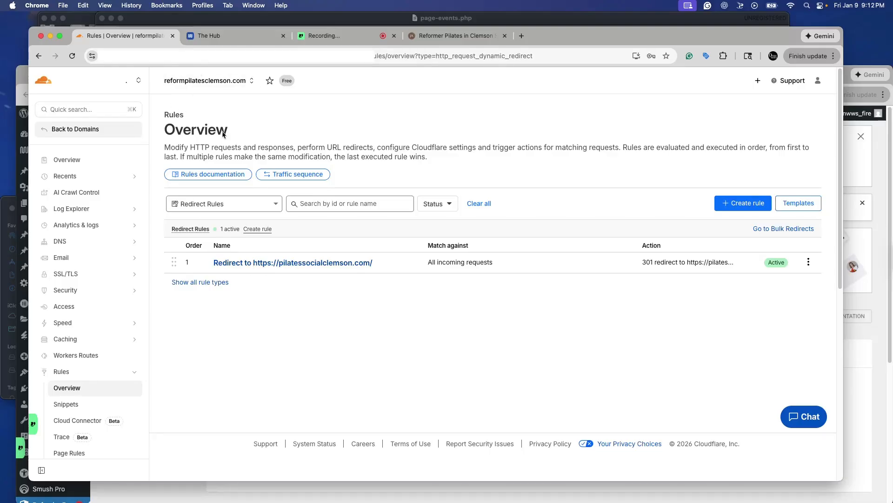
- Review the deployed redirect rule, then open reformpilatesclemson.com in a new tab to test the redirect
click(253, 261)
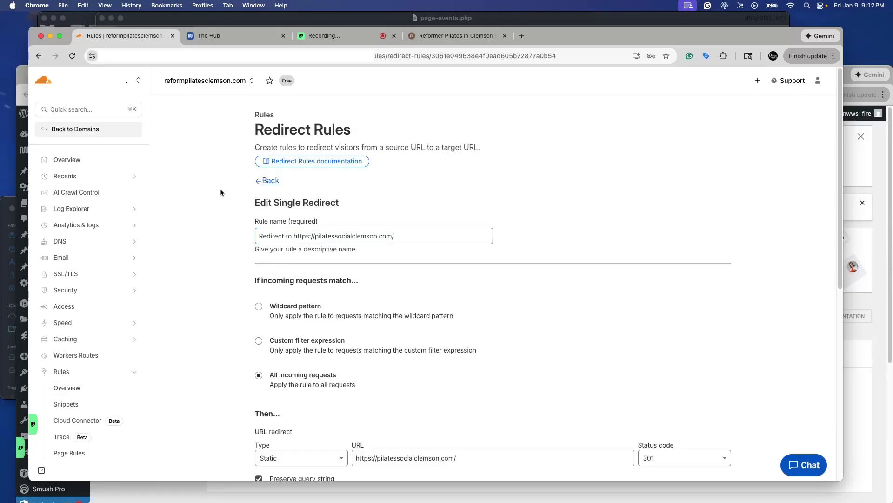
click(66, 160)
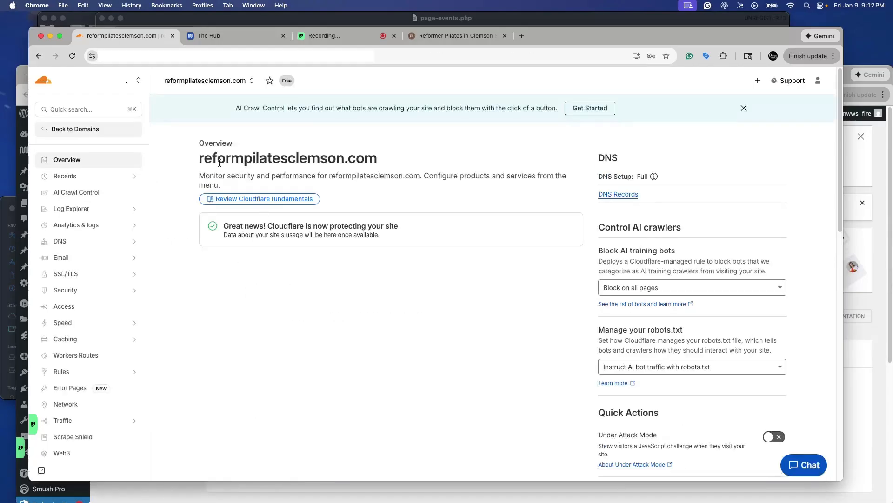
drag(199, 158, 375, 162)
key(super+c)
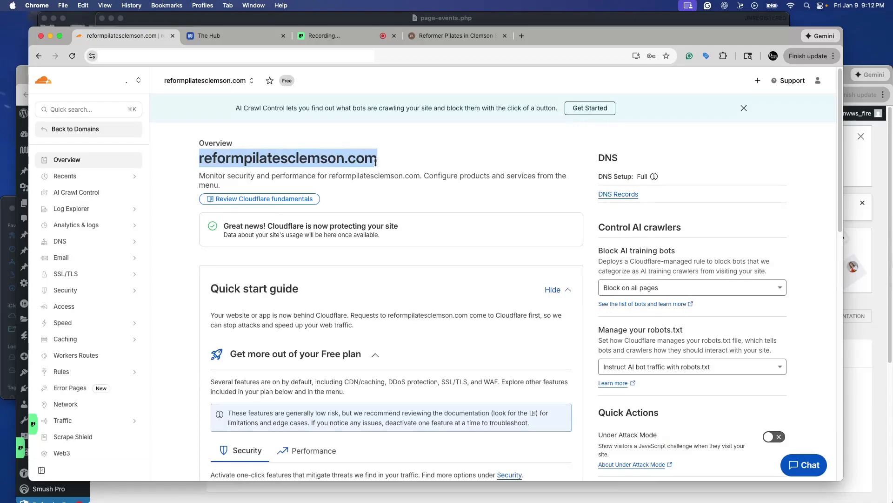
click(523, 36)
key(super+v)
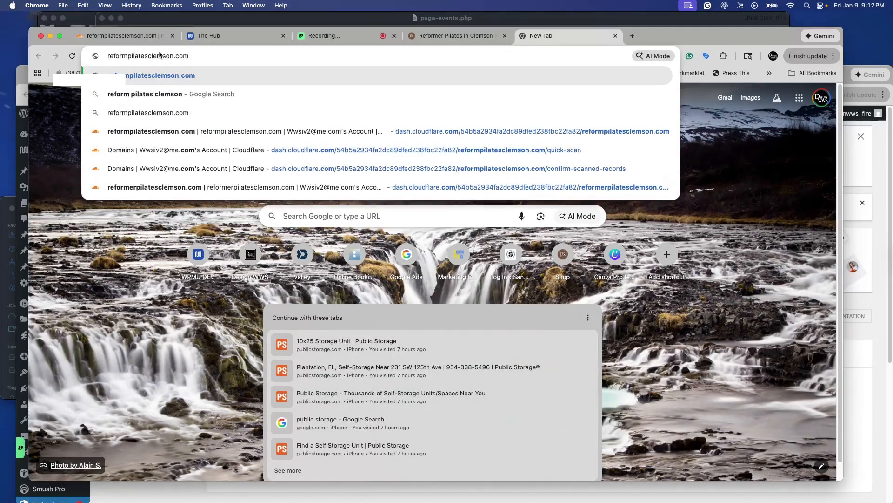
key(Return)
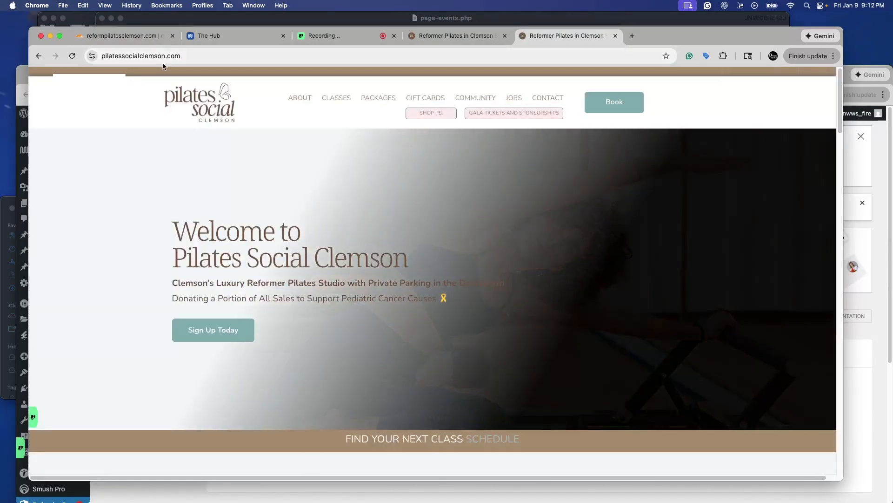